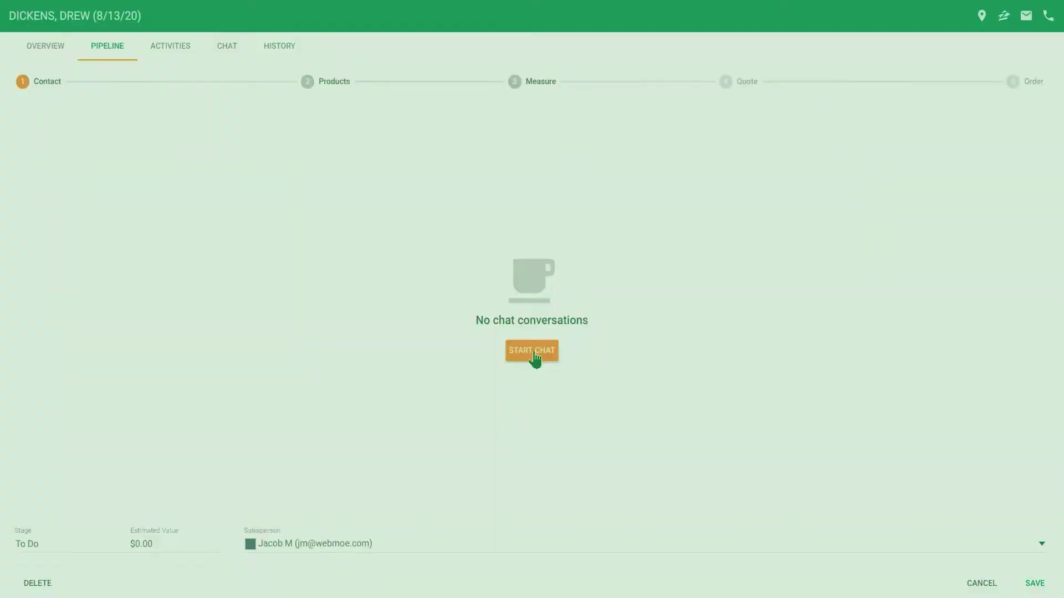
Start a new chat with the customer from the opportunity's Contact step.
click(532, 350)
Text the customer's mobile a greeting saying you look forward to working on their flooring needs.
click(271, 391)
click(275, 272)
text(H)
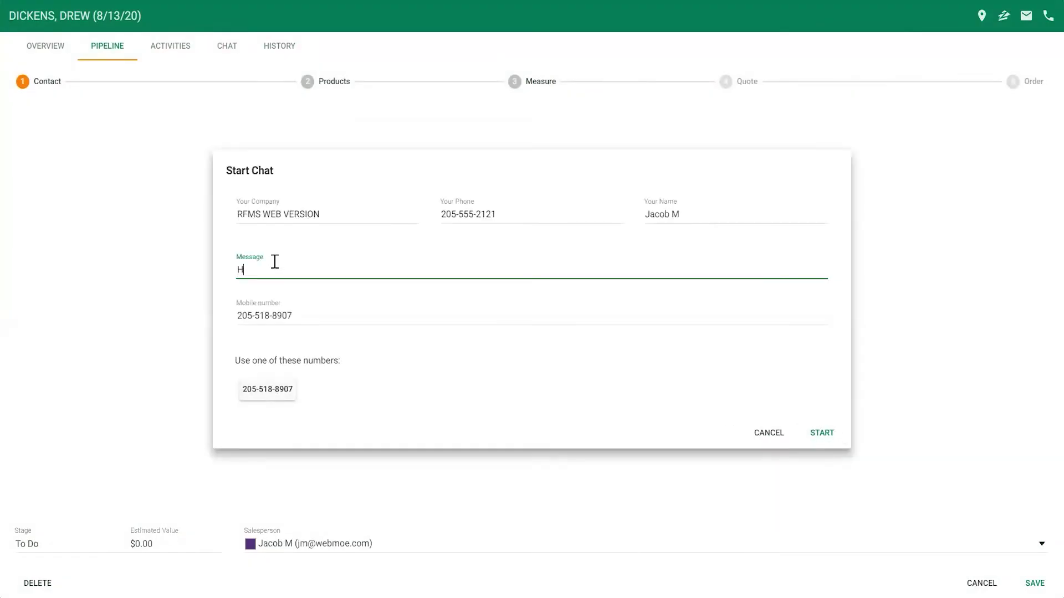
text(ello Drew, I look forward to working with you on your flooring needs.  Thank you.)
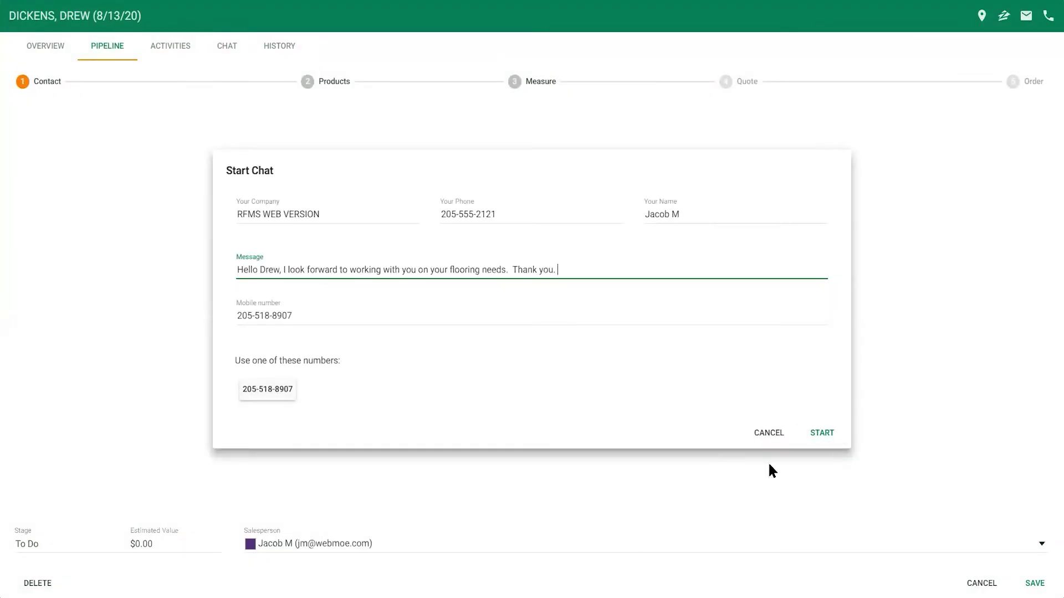
click(824, 434)
click(175, 142)
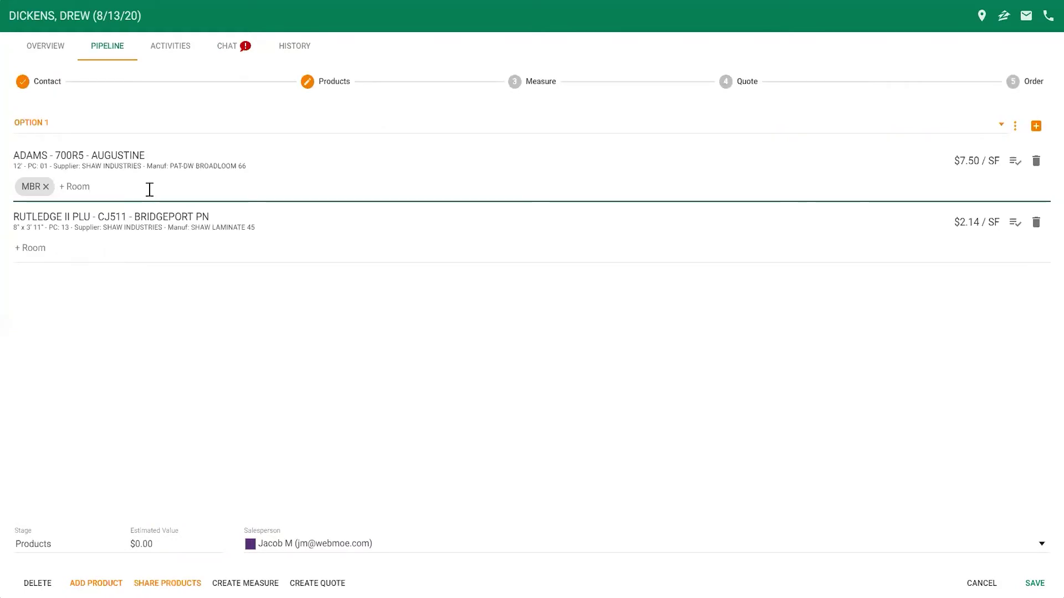
Add MBR CLOSET to the carpet, and LIVING ROOM and DINING ROOM to the laminate.
text(MBR CLOSET)
key(Return)
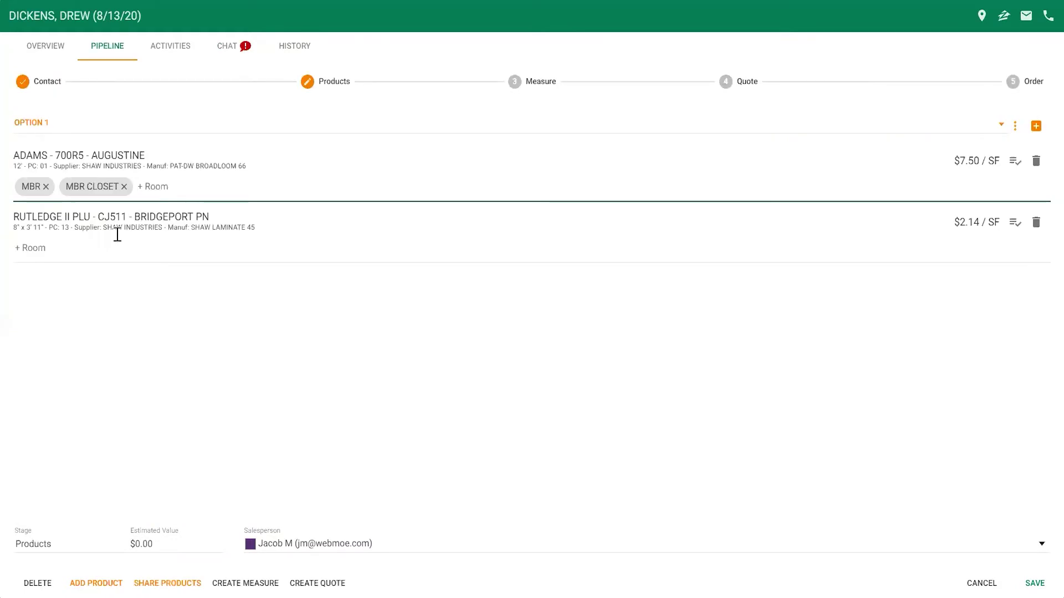
click(64, 247)
text(LIVING ROOM)
key(Return)
text(DINING ROOM)
key(Return)
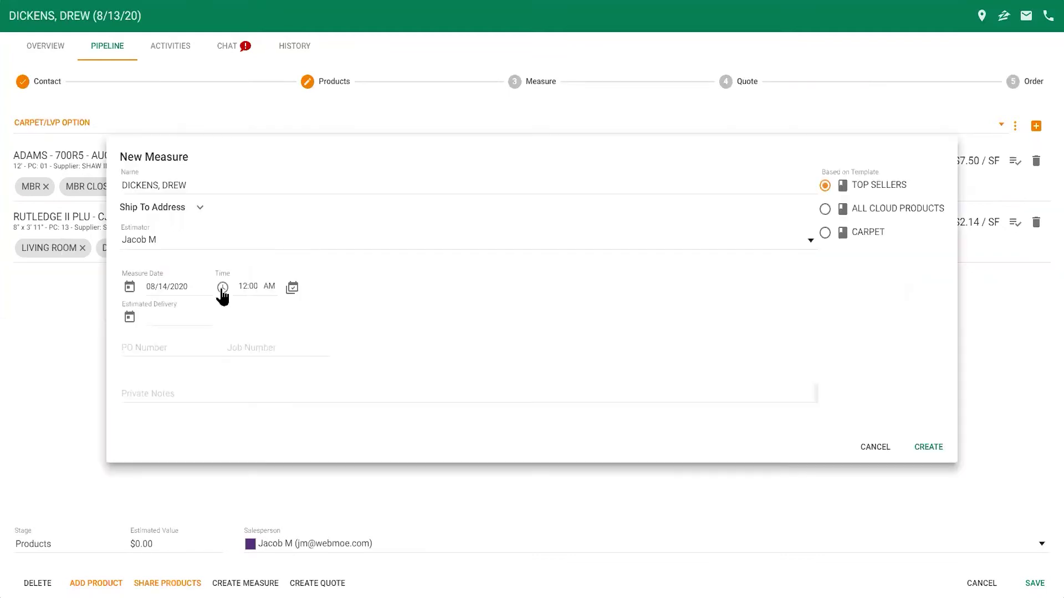
Schedule the measure appointment for 12:00 PM on 08/14/2020.
click(222, 287)
click(446, 335)
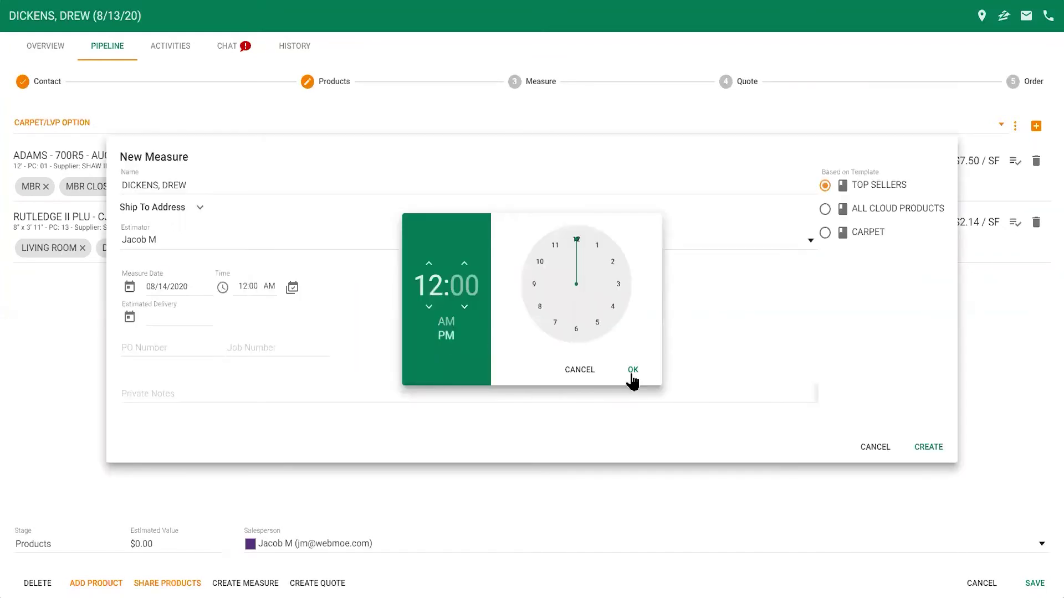
click(632, 375)
click(292, 288)
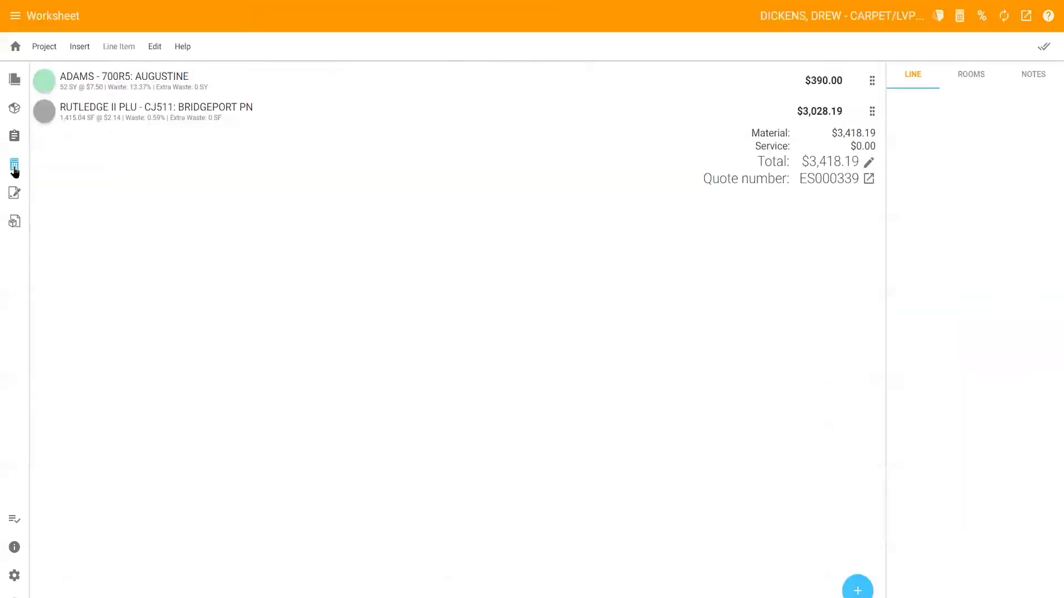
Publish the Worksheet estimate for both products to the CRM opportunity.
click(1025, 17)
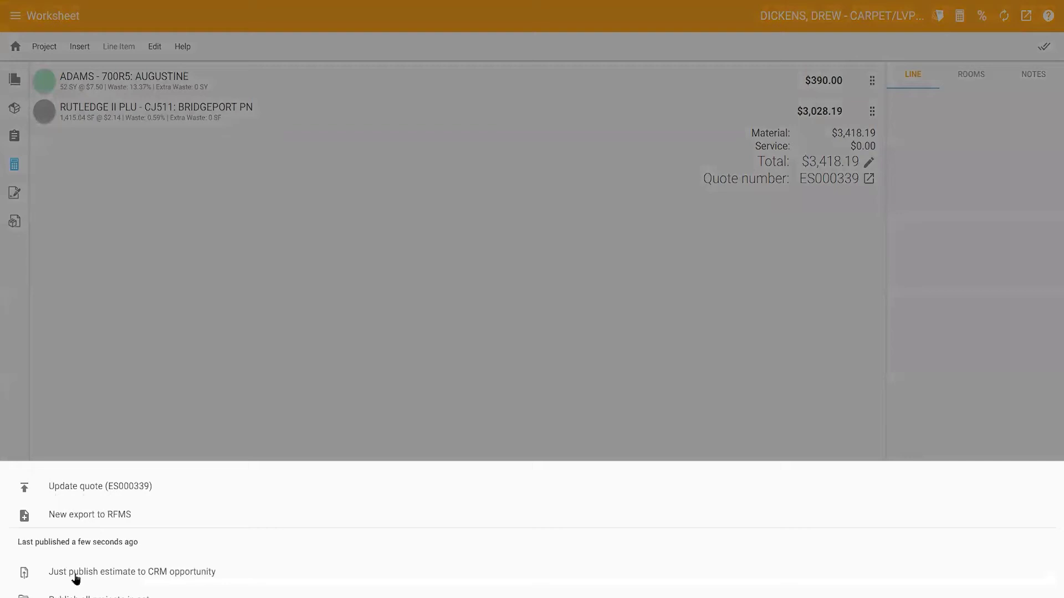
click(76, 572)
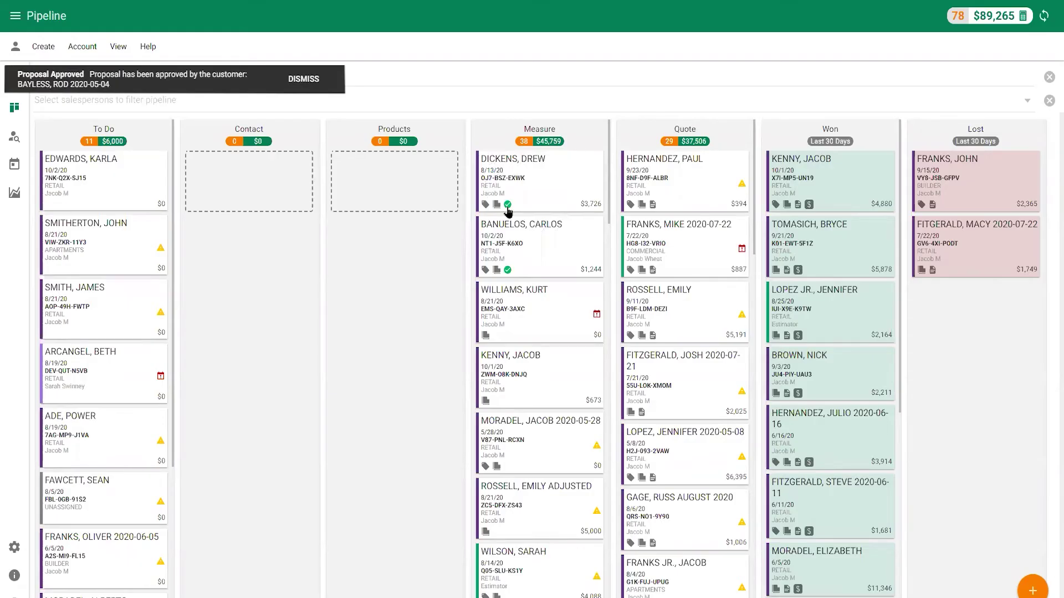
Create RFMS quotes from the CARPET/LVP OPTION and ALL LVP OPTION drawings and preview sharing them.
click(508, 205)
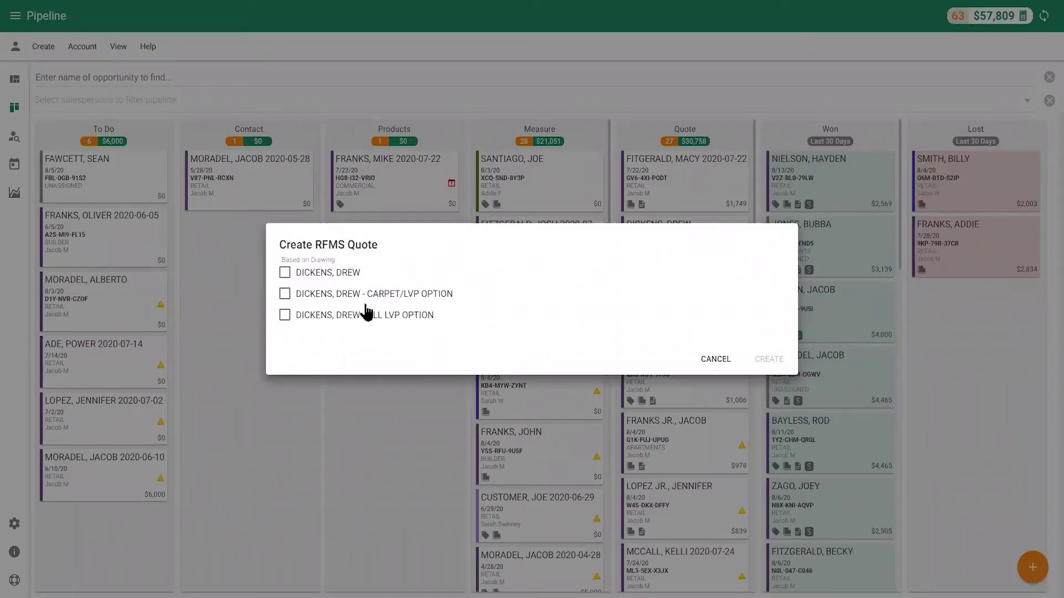
click(285, 294)
click(285, 316)
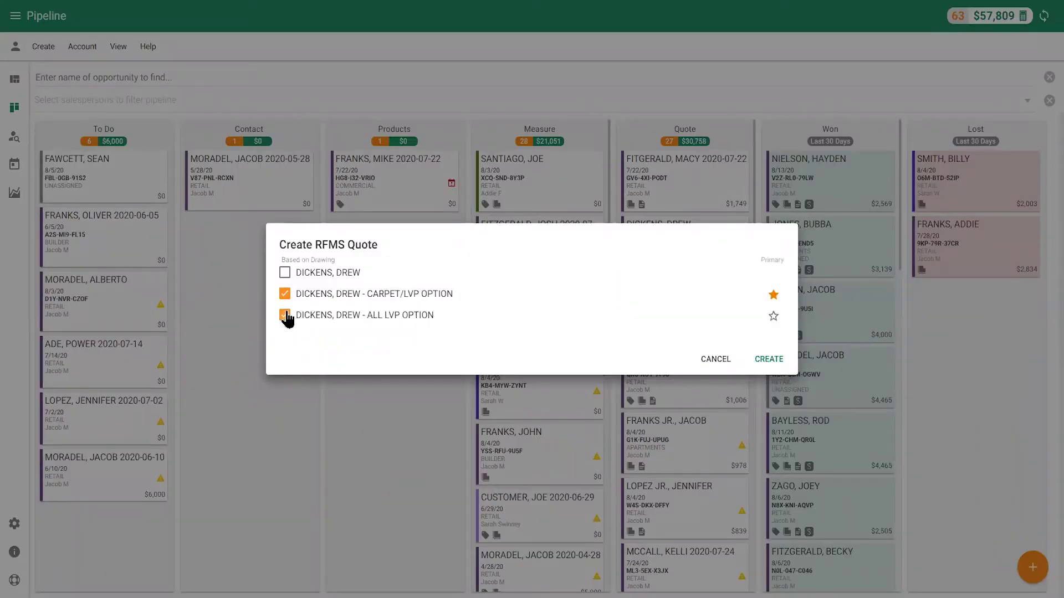
click(769, 359)
click(106, 587)
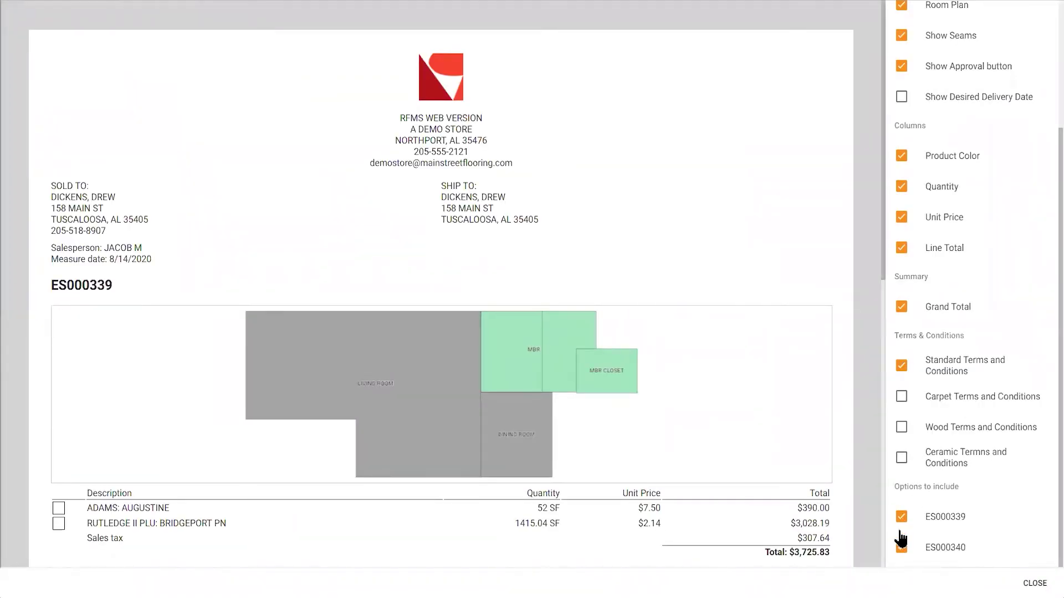
Text the quote proposal link to the customer, including the company's identifying information.
scroll(942, 354, up, 4)
click(972, 14)
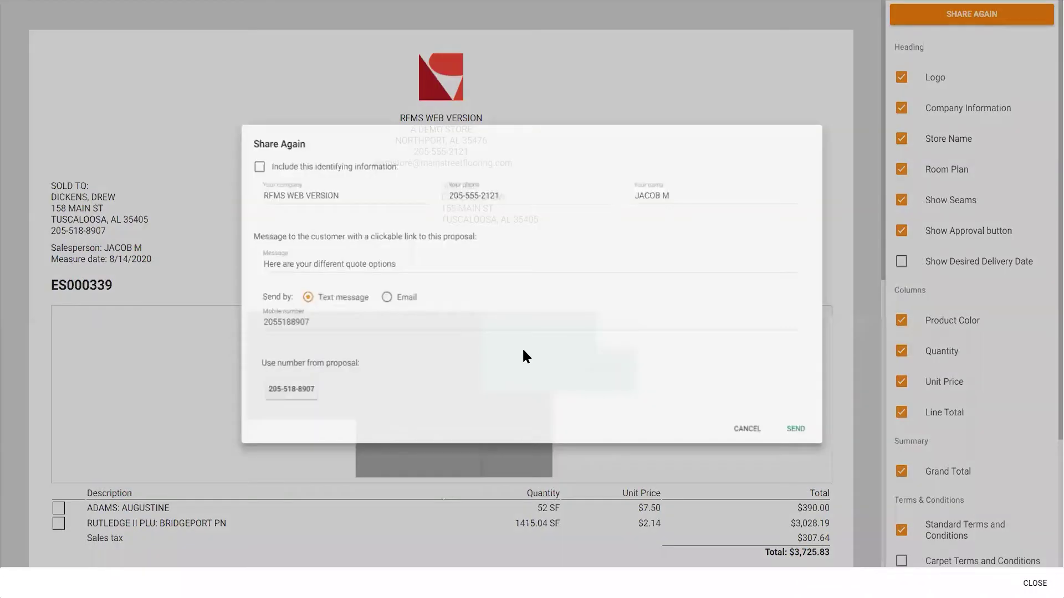
click(271, 399)
click(297, 300)
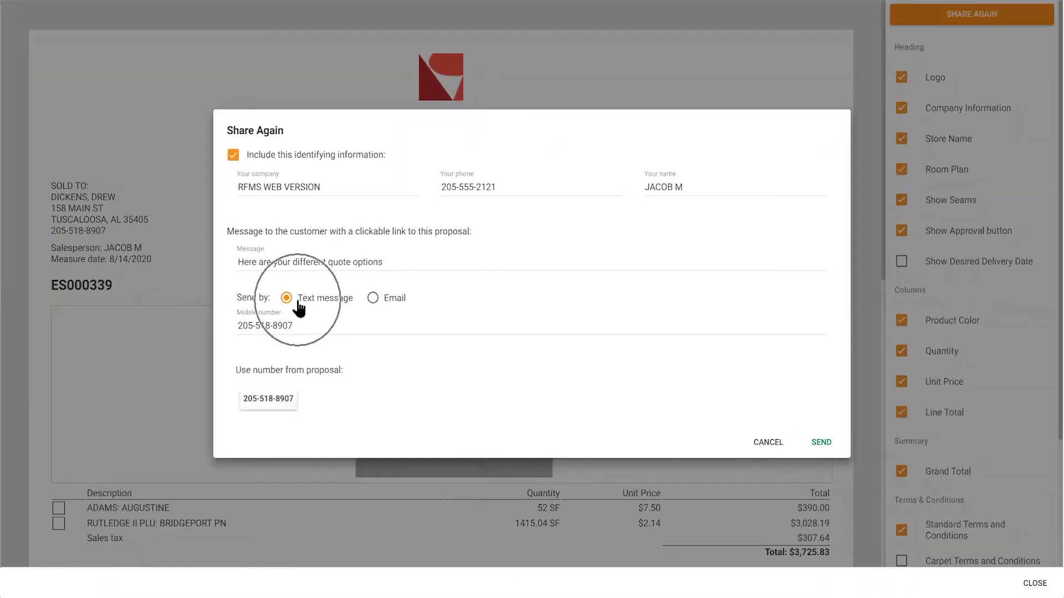
click(821, 443)
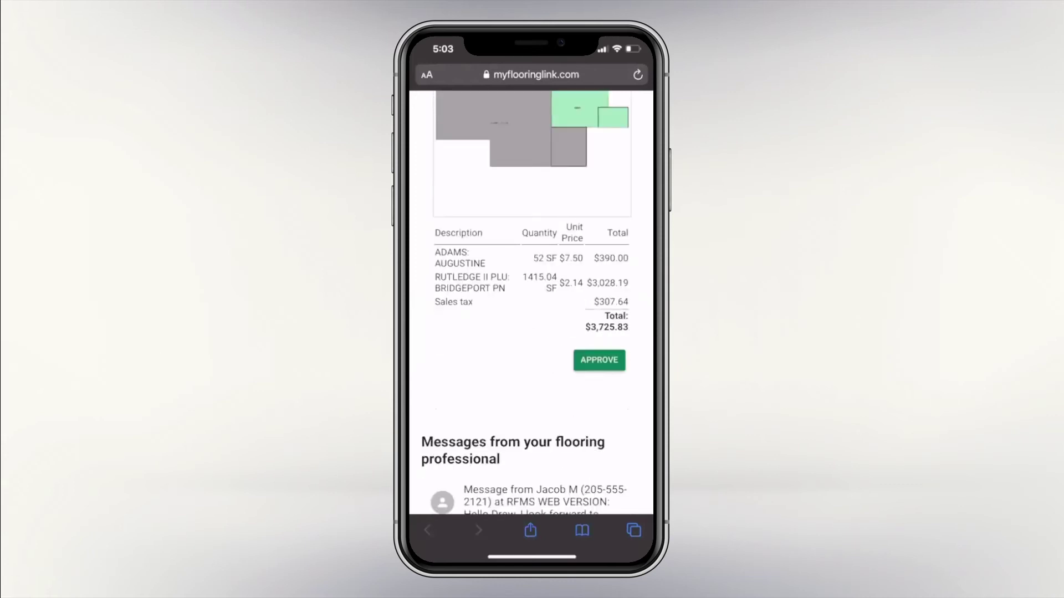
Sign the quote approval with the customer's full name in Signed By.
click(498, 359)
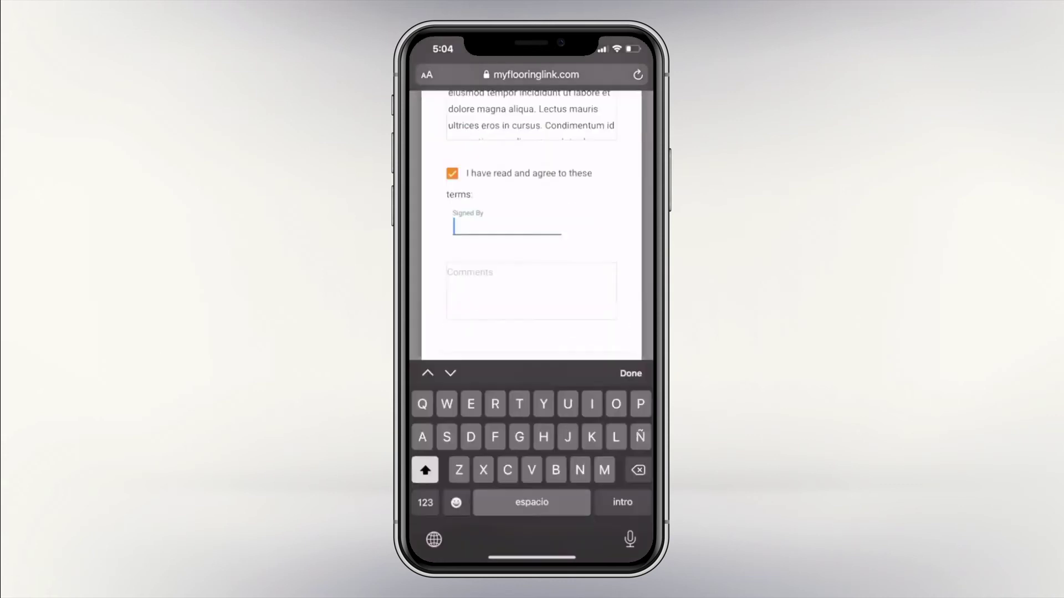
key(Return)
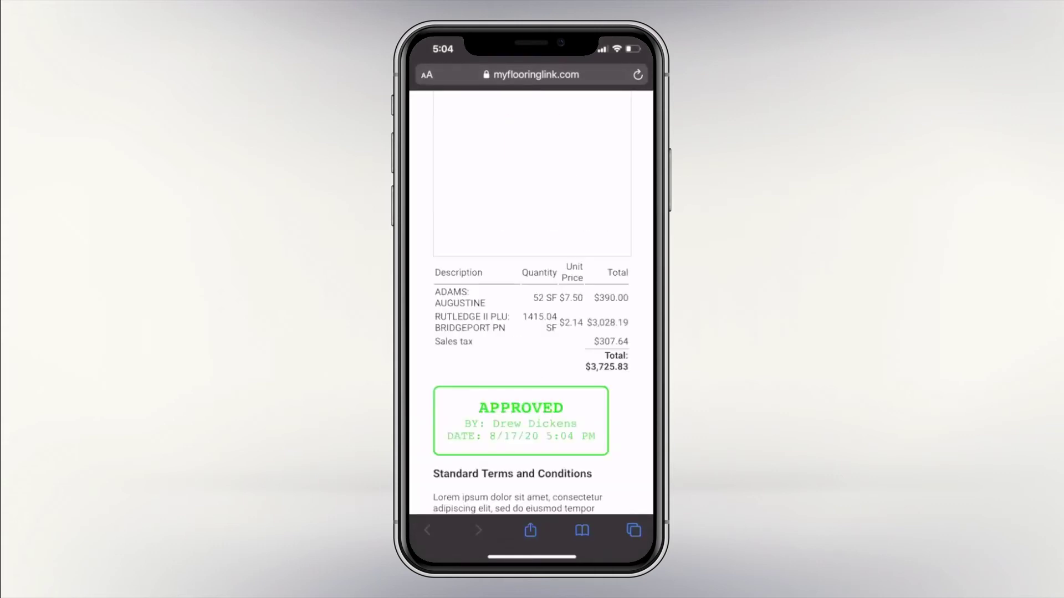
scroll(531, 302, down, 5)
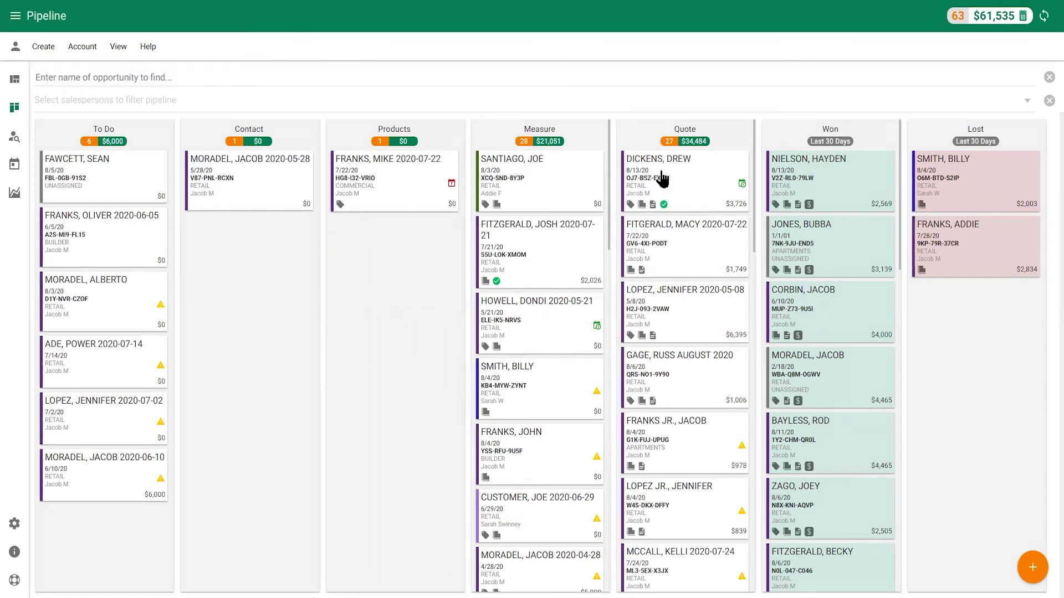
Move the opportunity to Won, create an order from the approved quote, and open it in RFMS Mobile.
drag(662, 179, 802, 250)
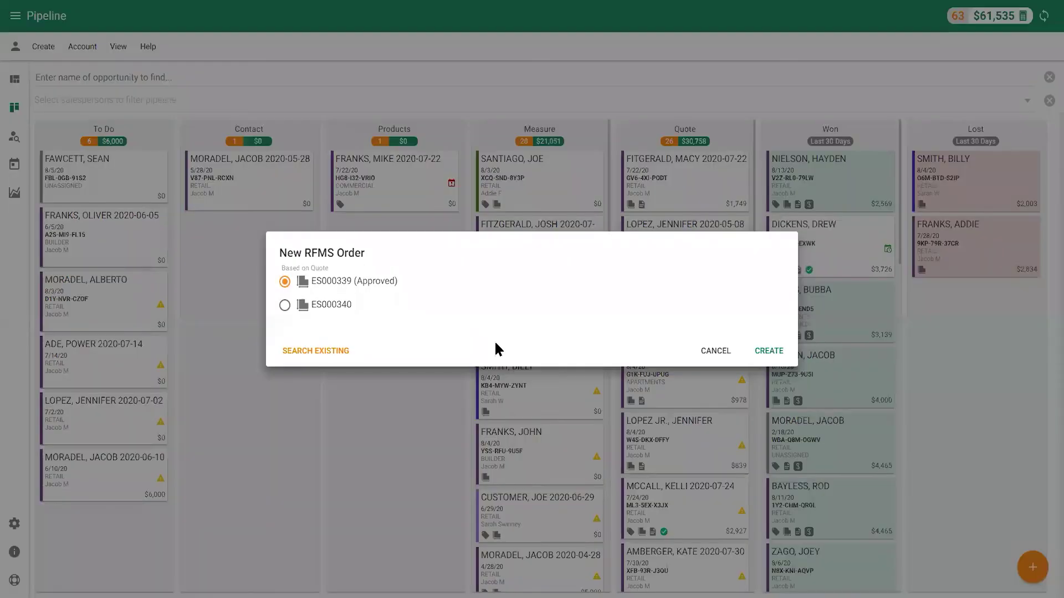
click(762, 355)
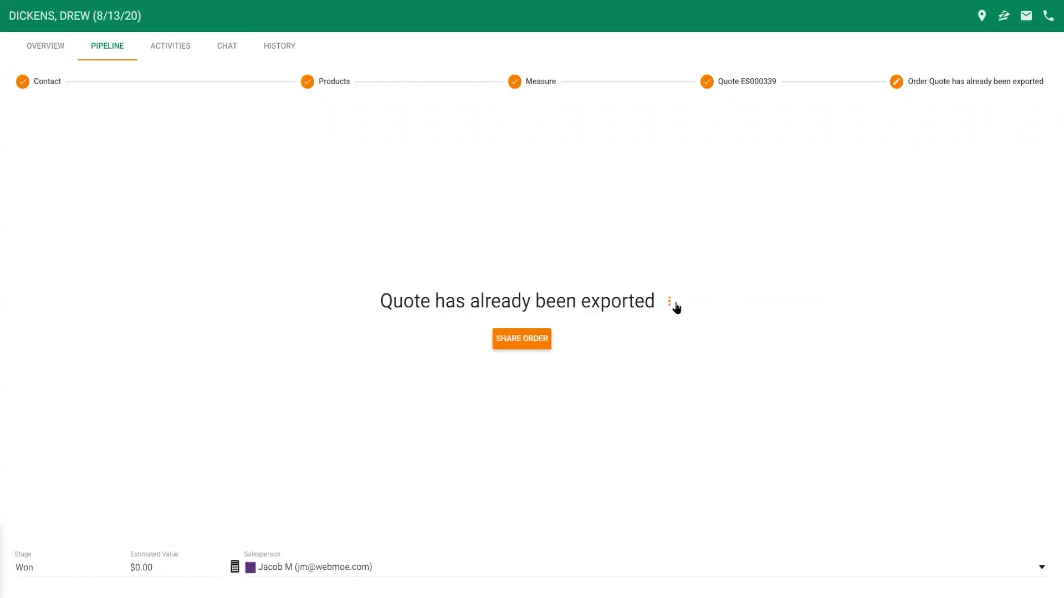
click(672, 303)
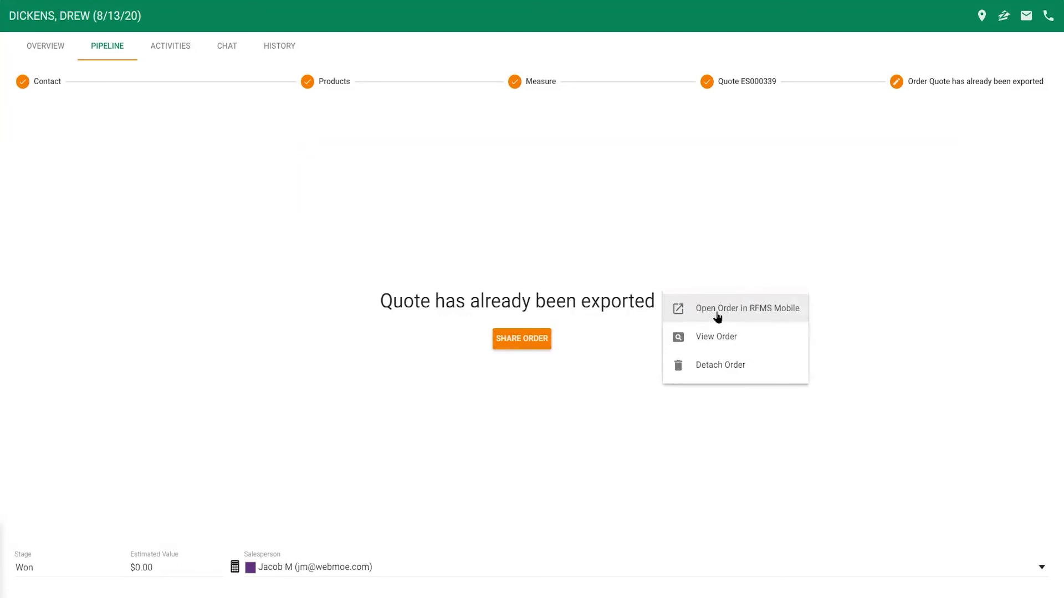
click(717, 315)
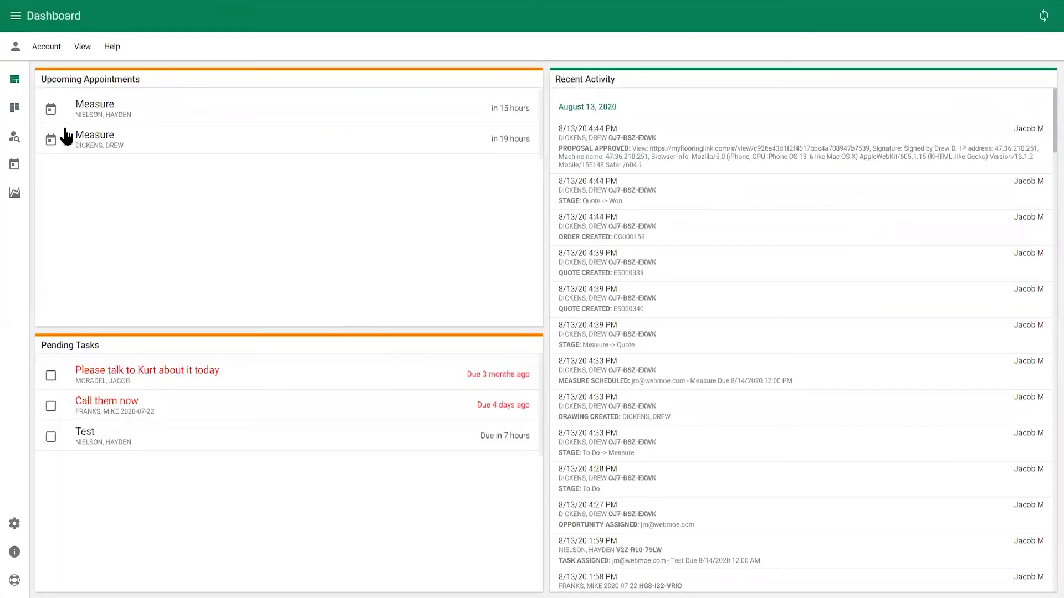
click(87, 80)
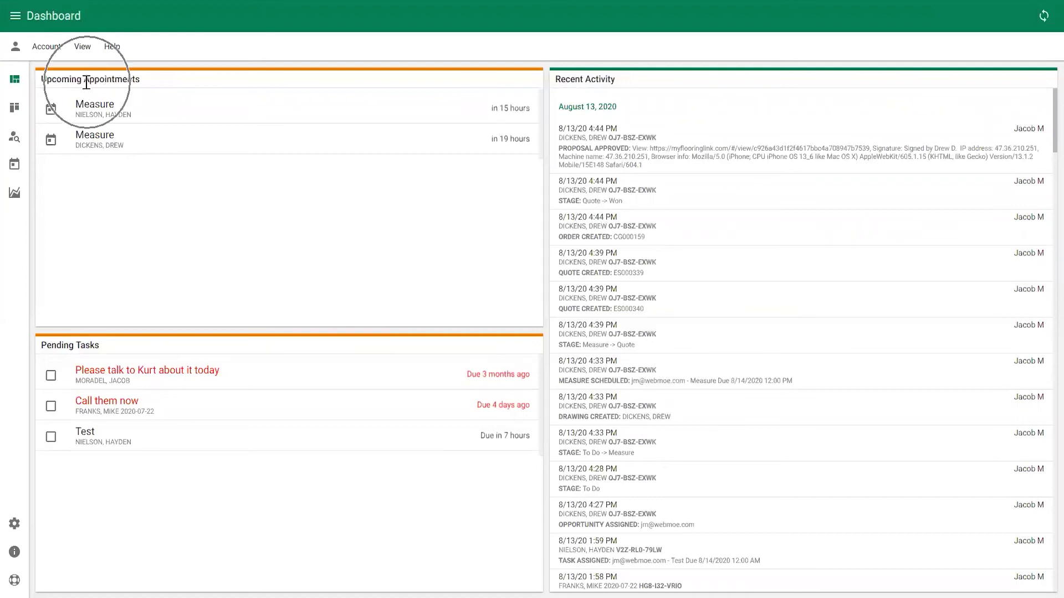
click(104, 355)
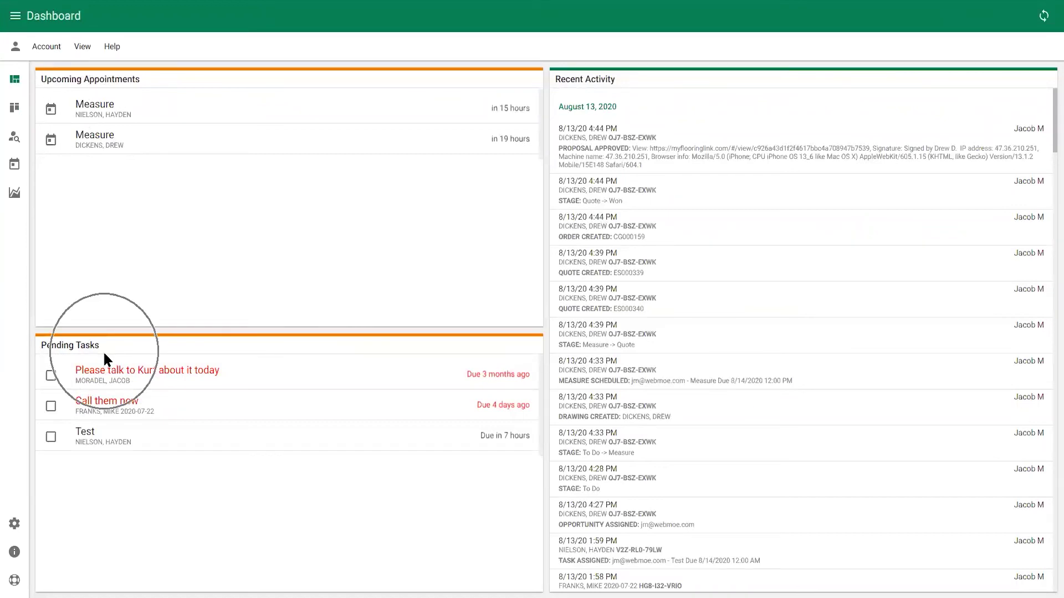
click(617, 87)
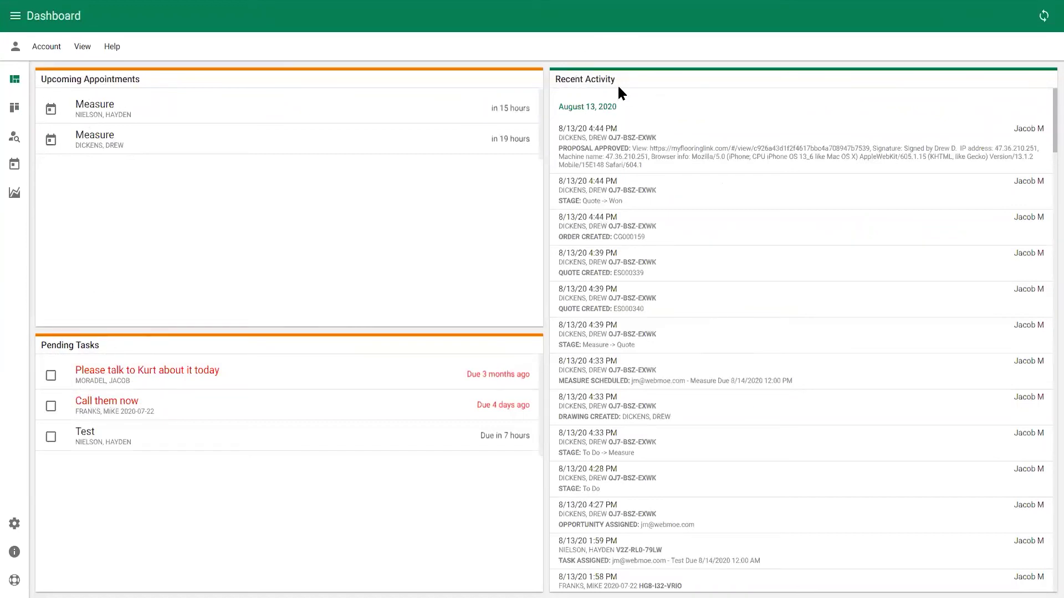
Find the customer's record and view its QUOTES & ORDERS list.
click(17, 143)
click(155, 99)
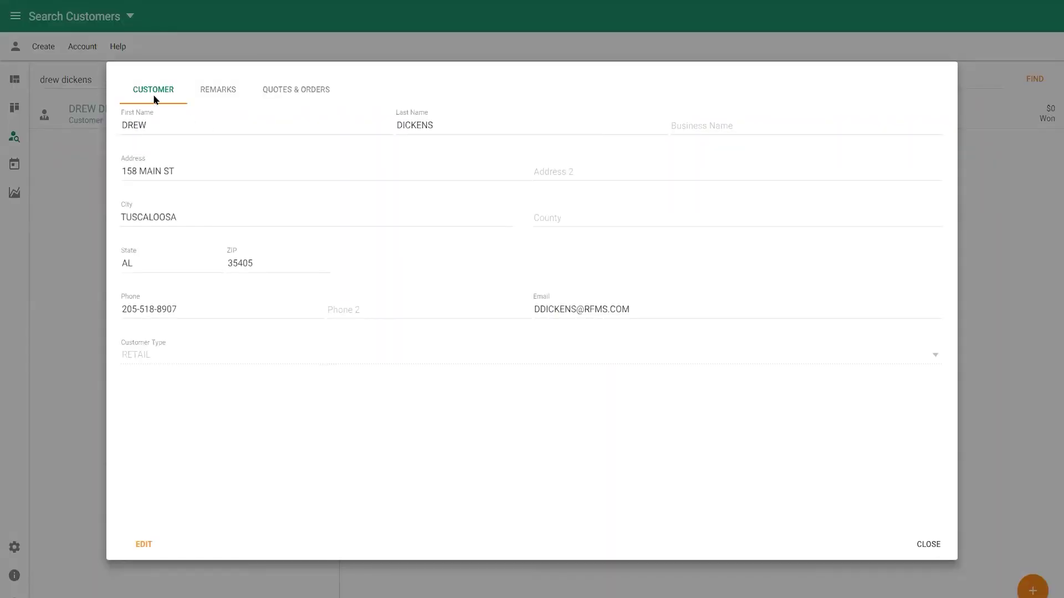
click(306, 97)
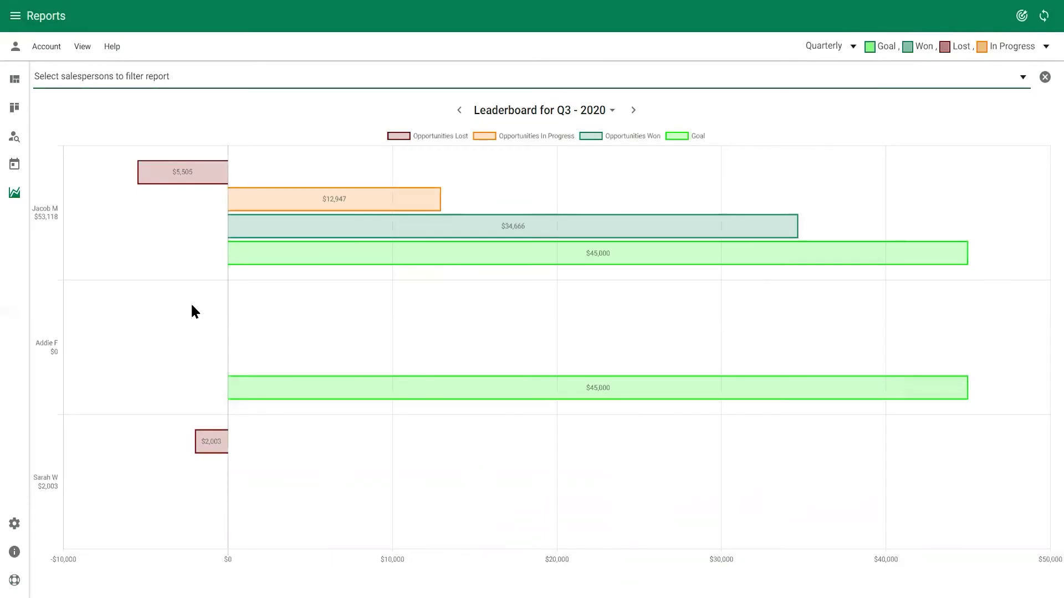
Show the reporting period choices on the Q3 2020 leaderboard report.
click(851, 48)
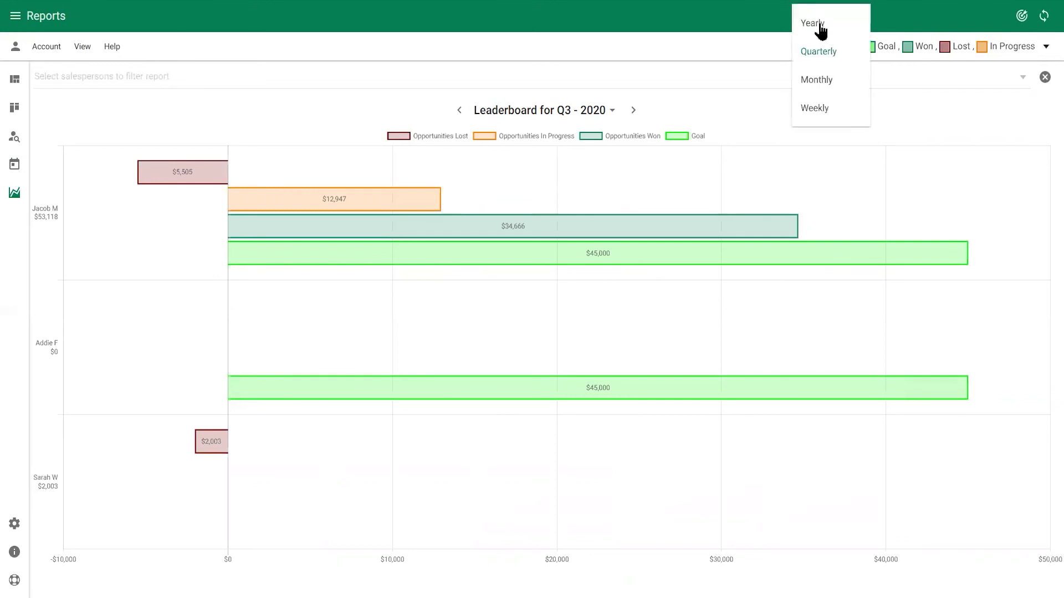